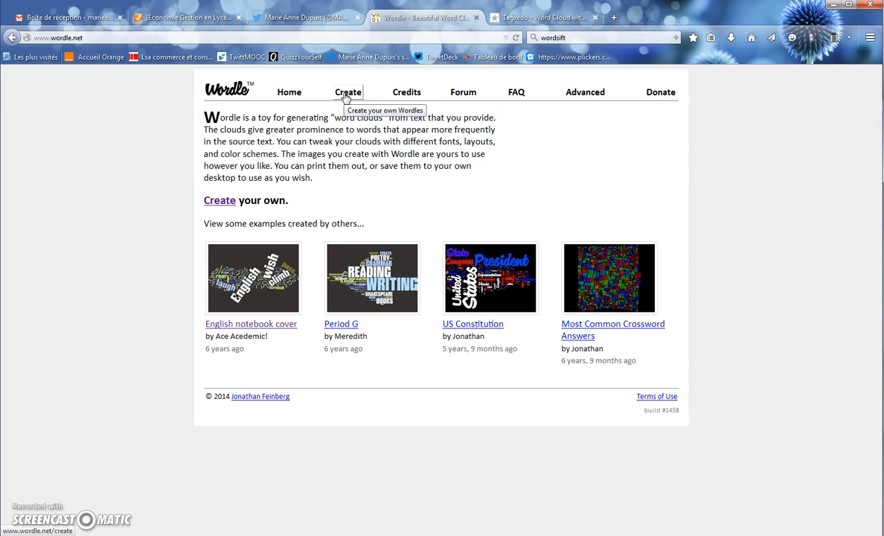
Open Wordle's word cloud creation page and review the weighted word list in the "nuage de mots site économie" Word document
click(345, 96)
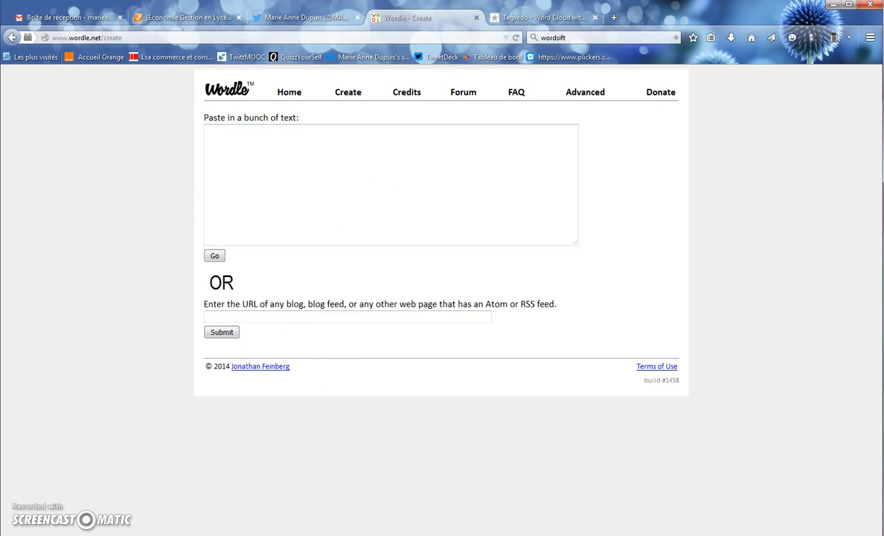
mouse_move(99, 535)
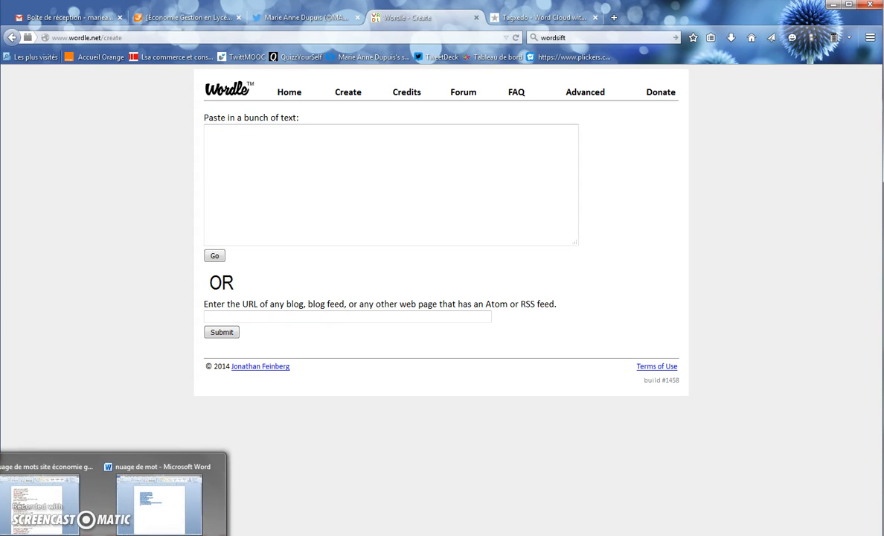
click(41, 499)
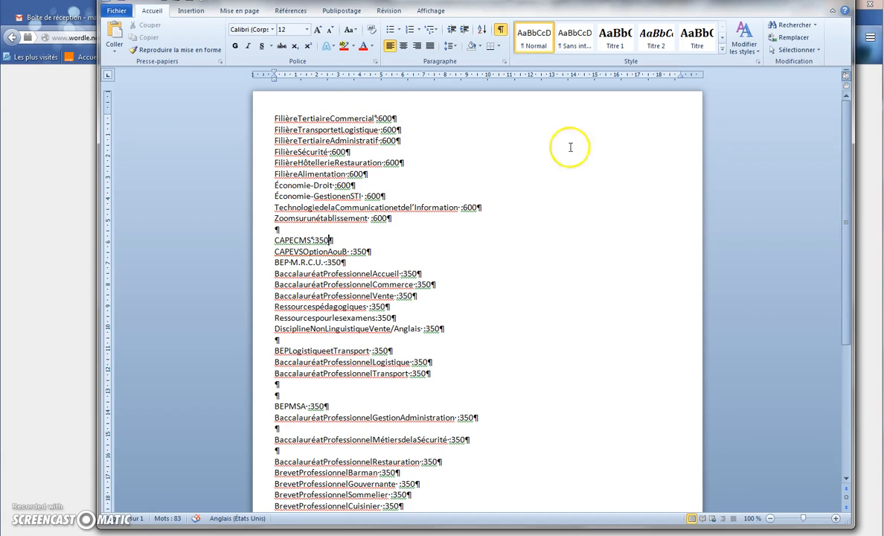
click(804, 1)
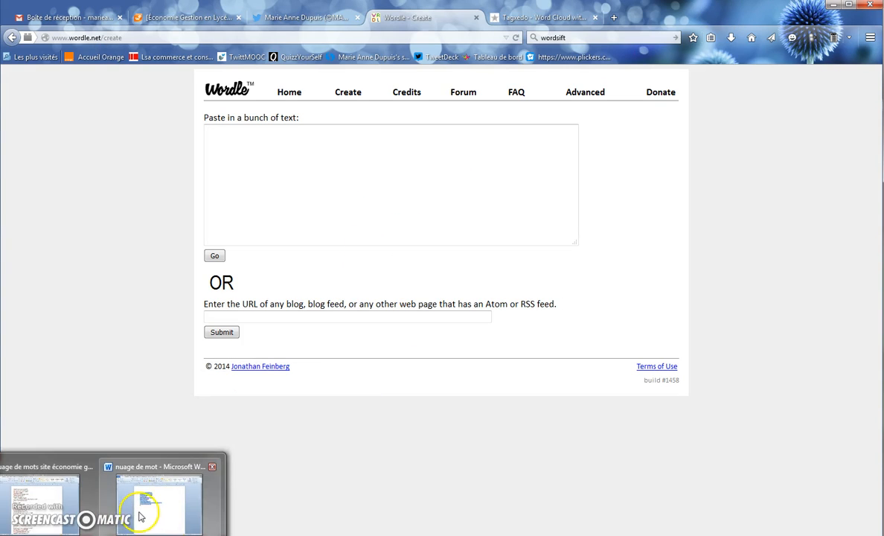
Copy the selected list from FilièreTertiaireCommercial to Zoomsurunétablissement in the Word document "nuage de mot" and return to Wordle
click(171, 490)
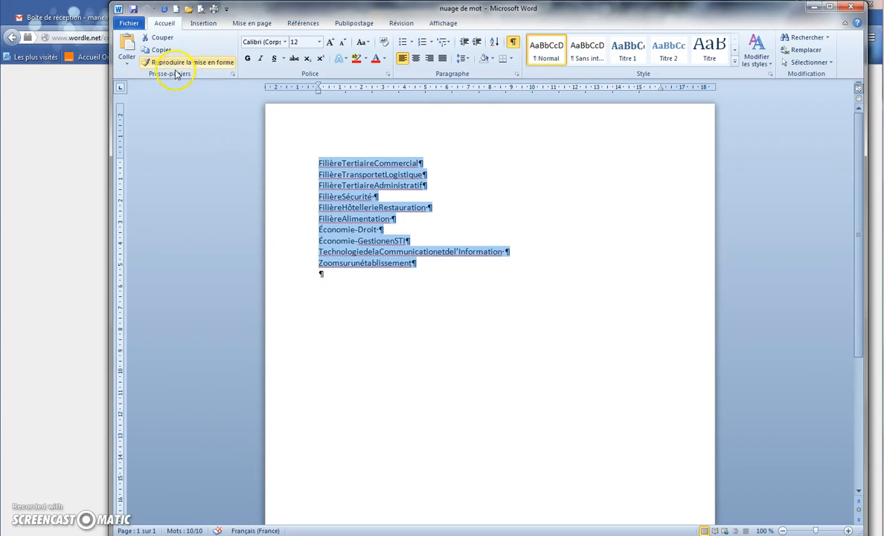
click(162, 52)
click(815, 8)
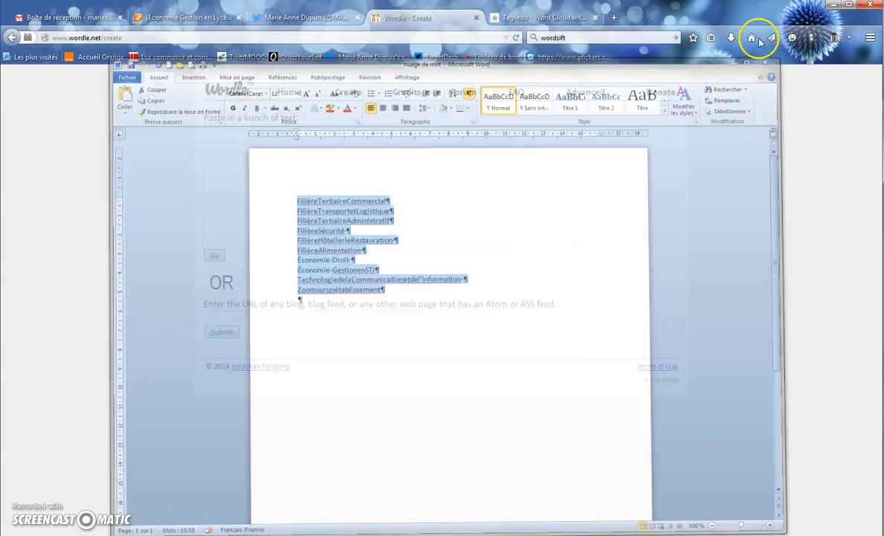
Paste the copied word list into Wordle and generate the word cloud, allowing the Java application to run
right_click(283, 157)
click(302, 198)
click(214, 255)
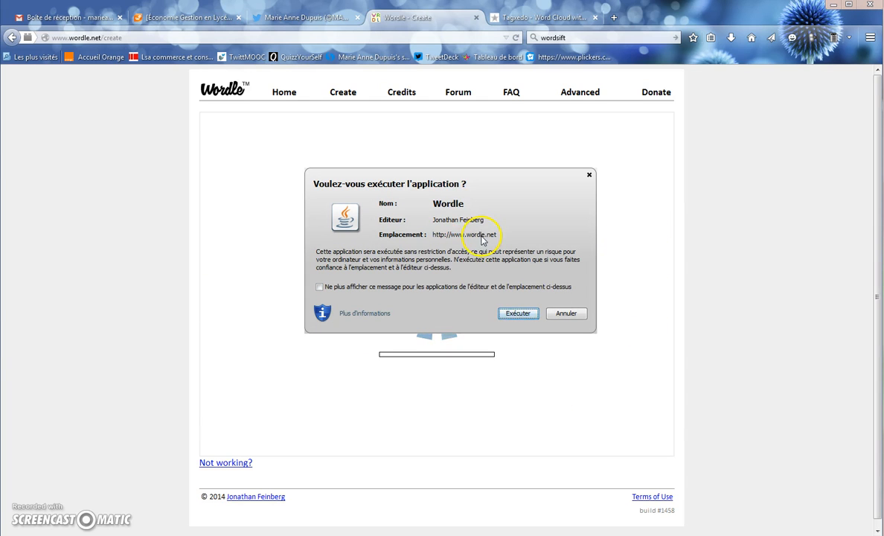
click(519, 317)
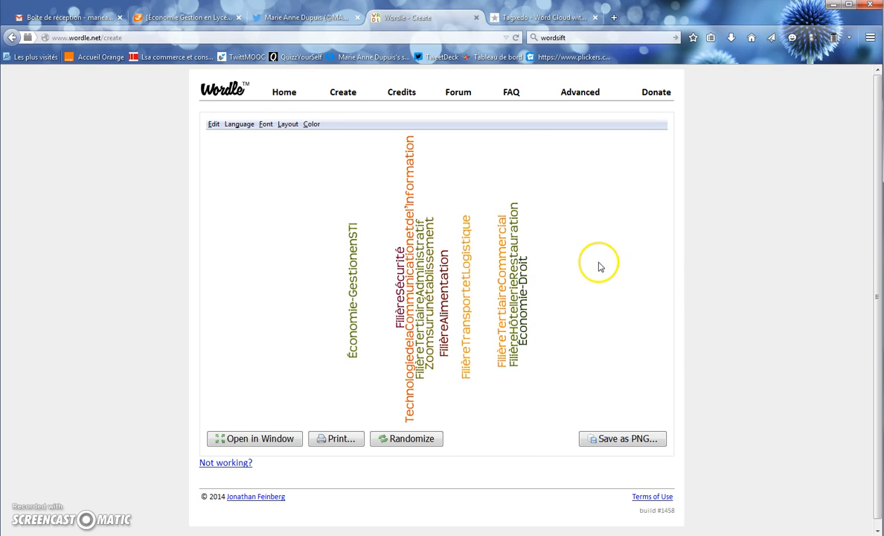
click(238, 127)
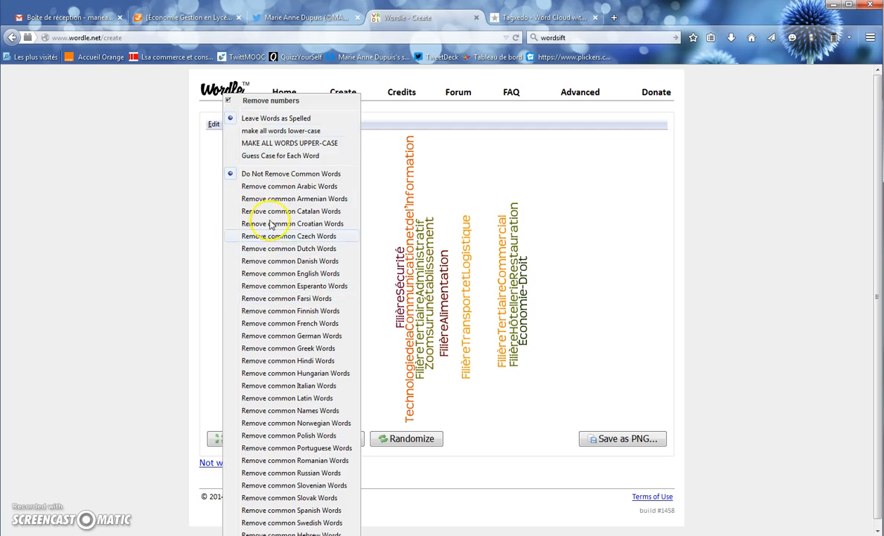
click(288, 123)
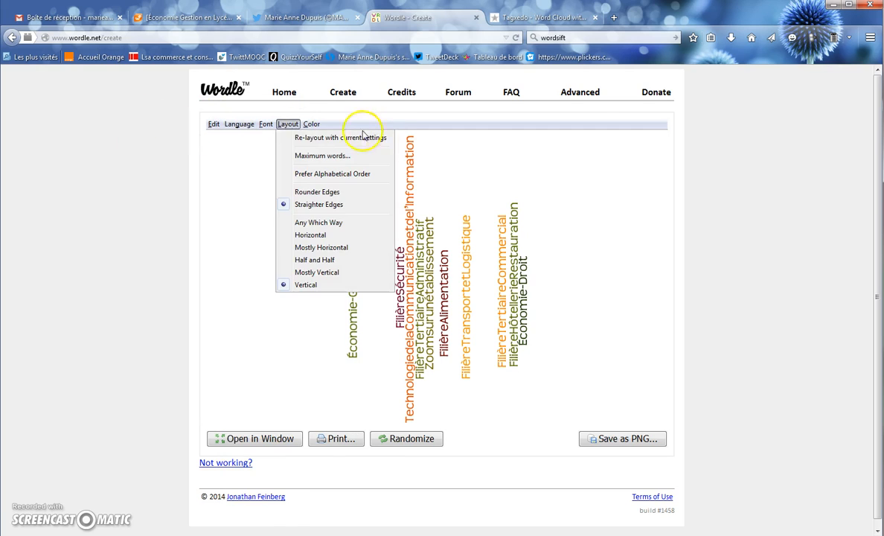
click(267, 126)
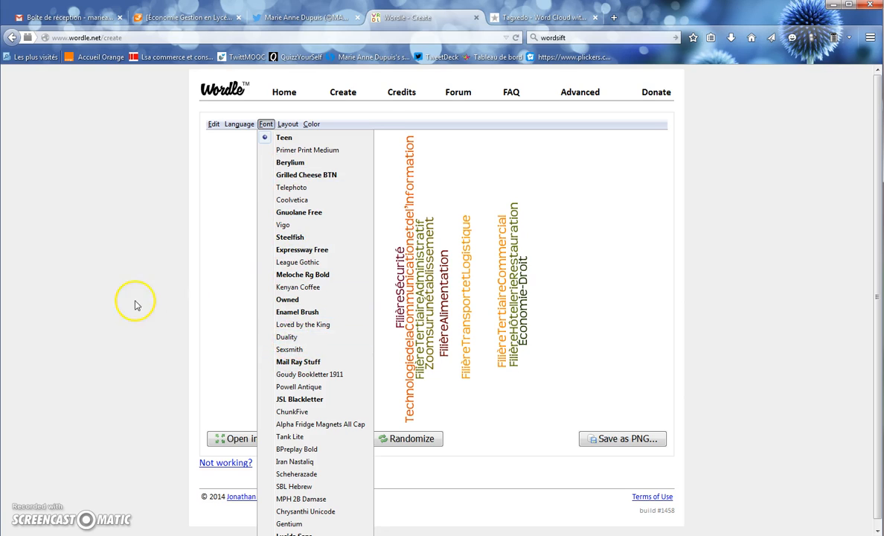
Try the Any Which Way, Mostly Horizontal, Mostly Vertical and Half and Half layouts on the word cloud
click(287, 125)
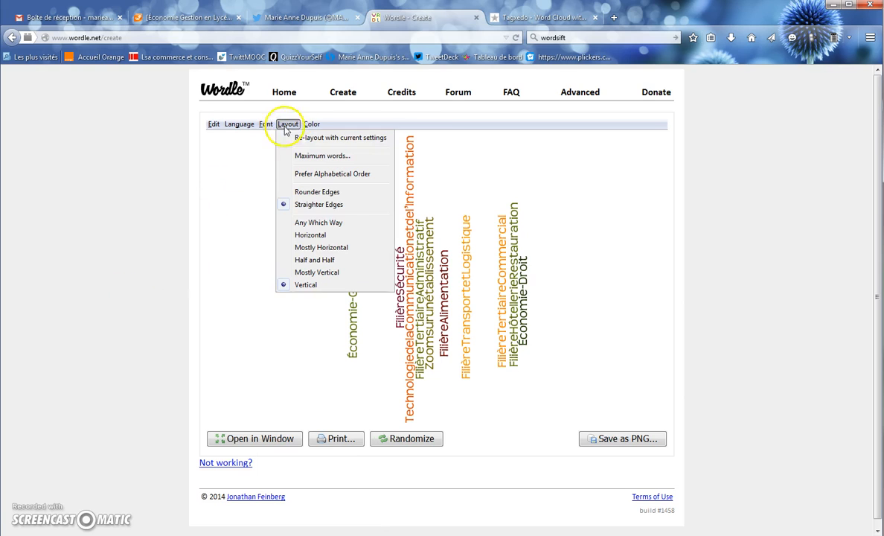
click(315, 223)
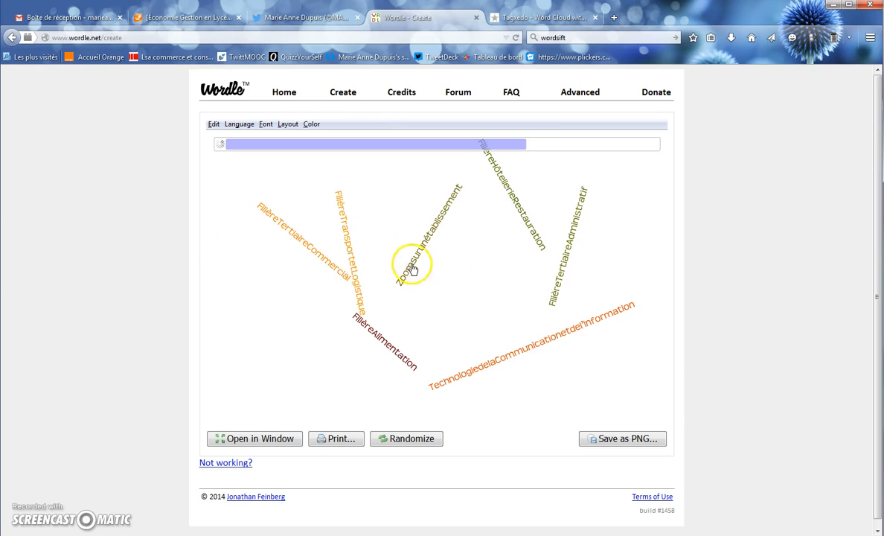
click(287, 124)
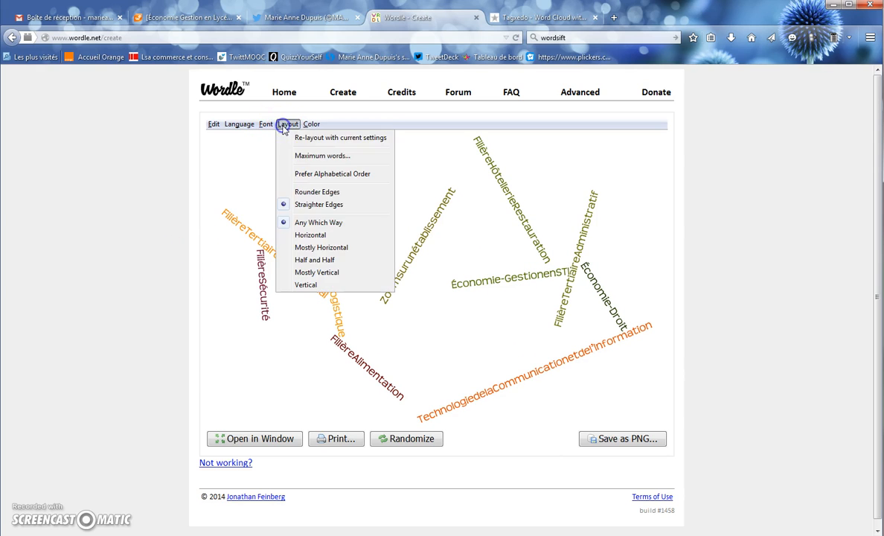
click(310, 248)
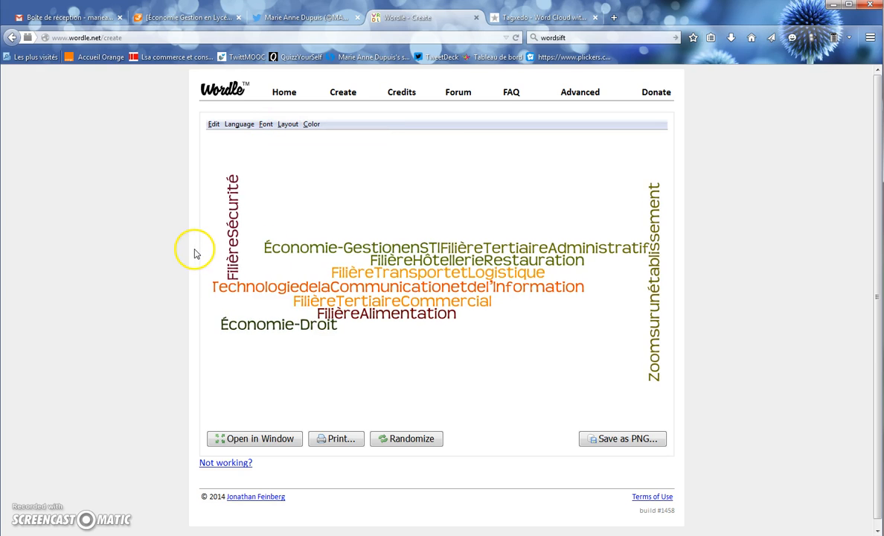
click(287, 124)
click(290, 273)
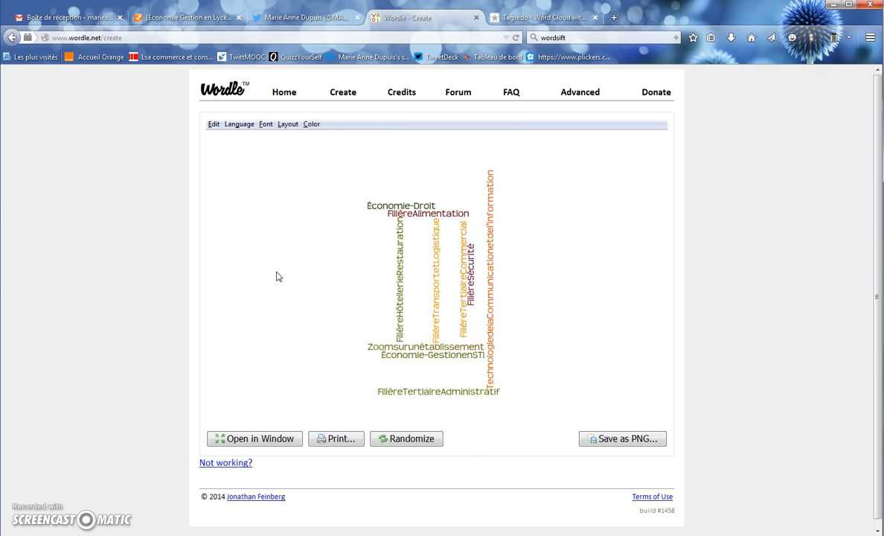
click(288, 124)
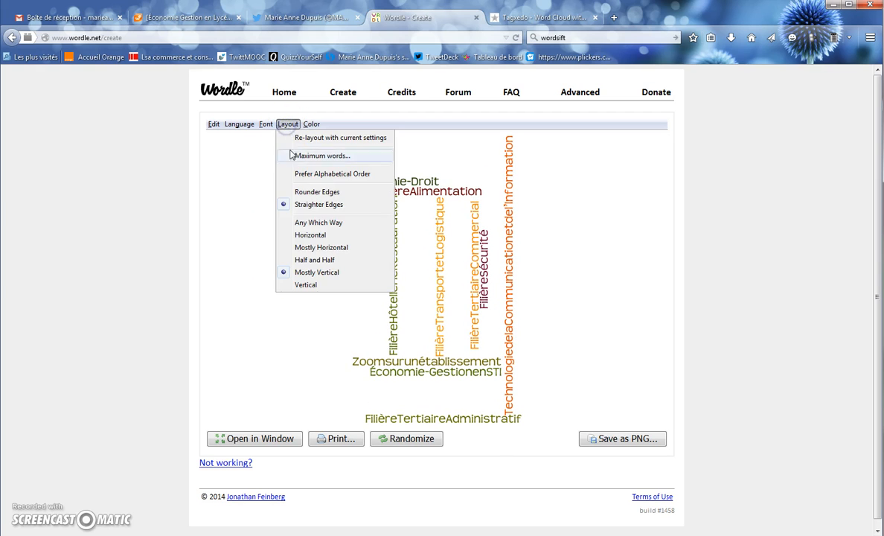
click(302, 260)
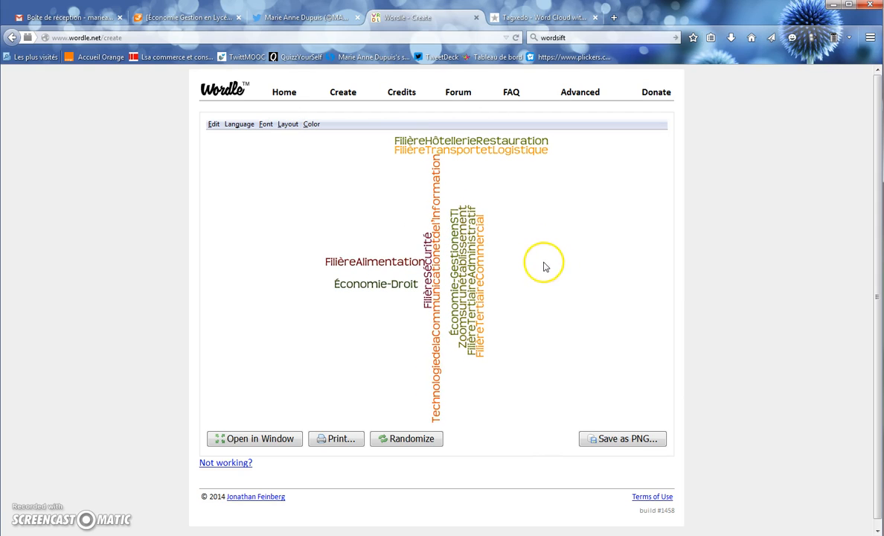
Randomize the word cloud twice and recolor it, trying the Ghostly palette before applying Milk Paints
click(402, 442)
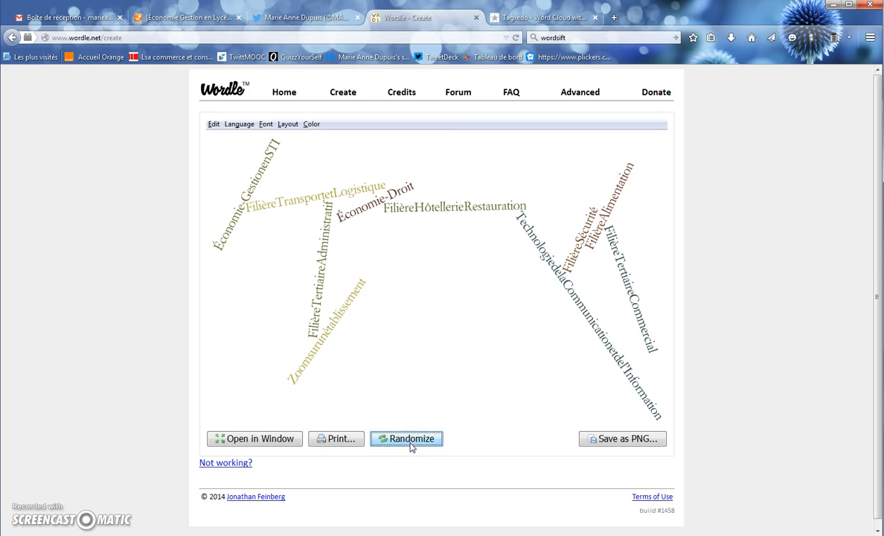
click(410, 444)
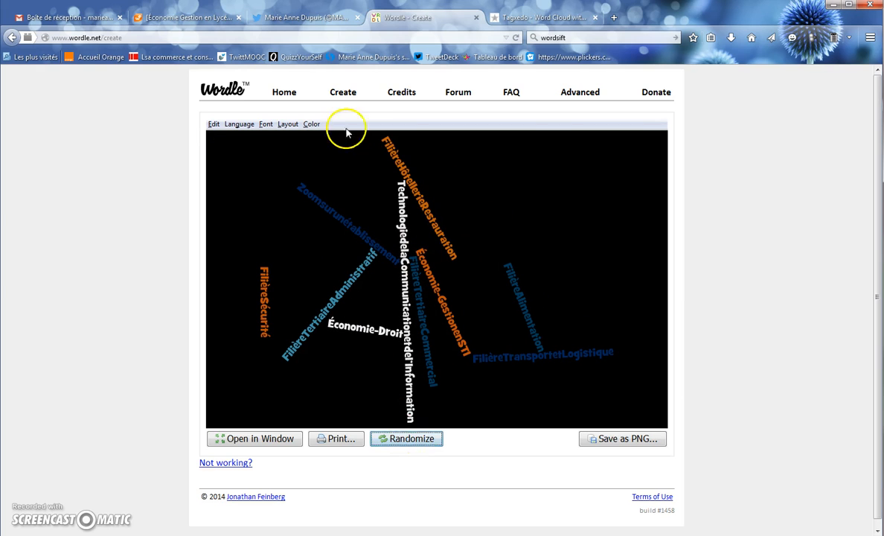
click(310, 124)
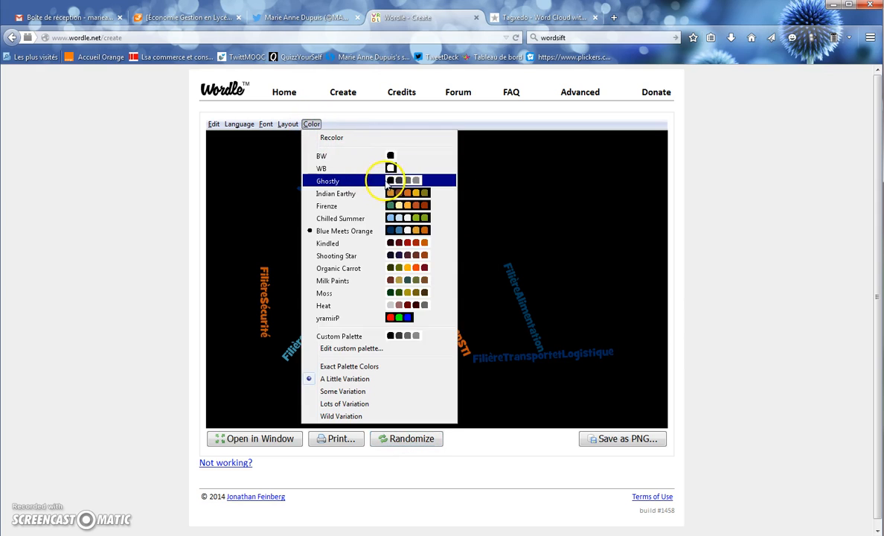
click(387, 182)
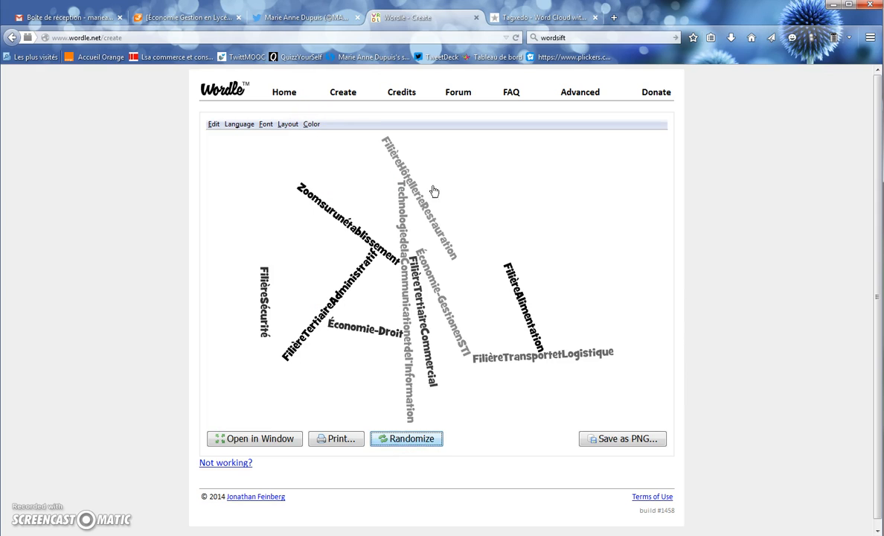
click(311, 125)
click(425, 282)
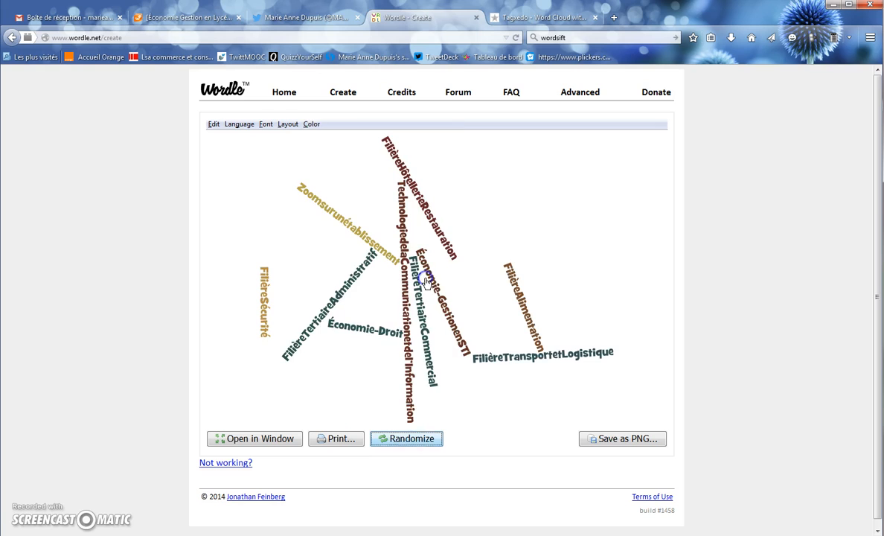
Look through the available fonts, and set the word cloud's language filter to remove common Greek words
click(266, 124)
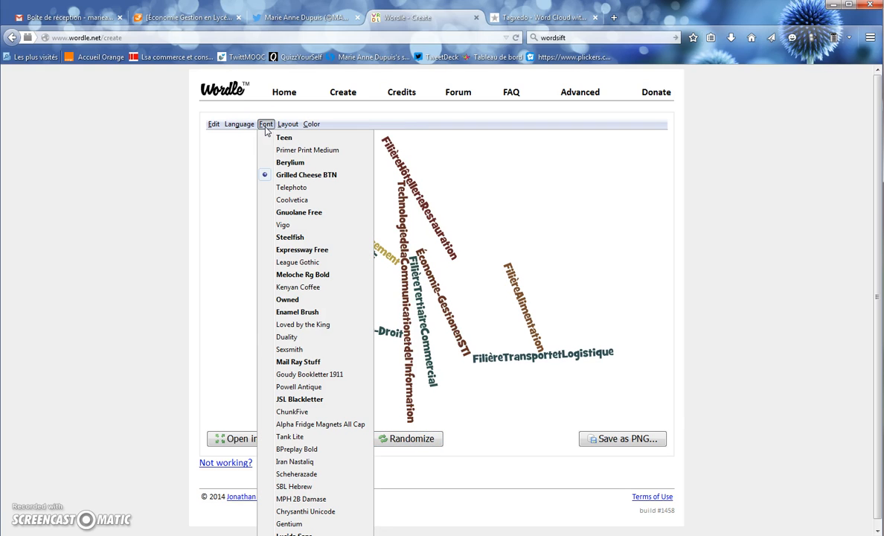
mouse_move(236, 125)
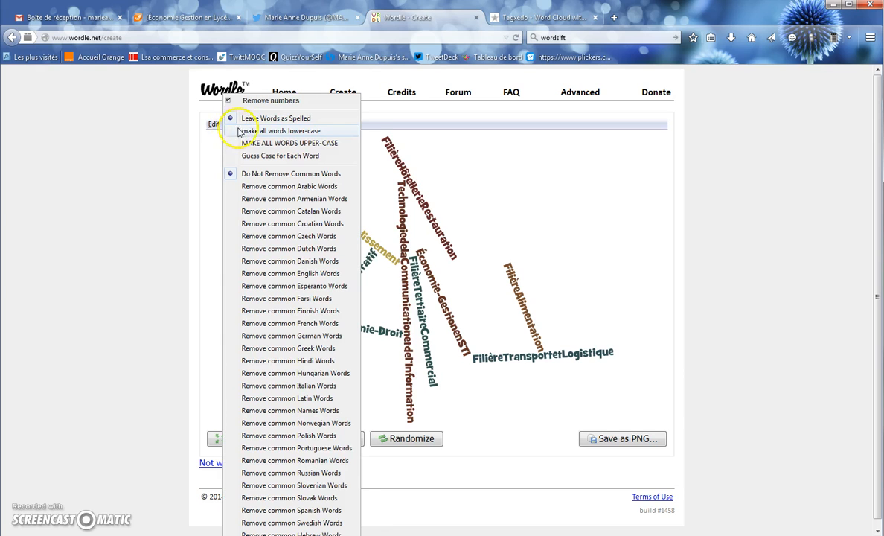
click(315, 351)
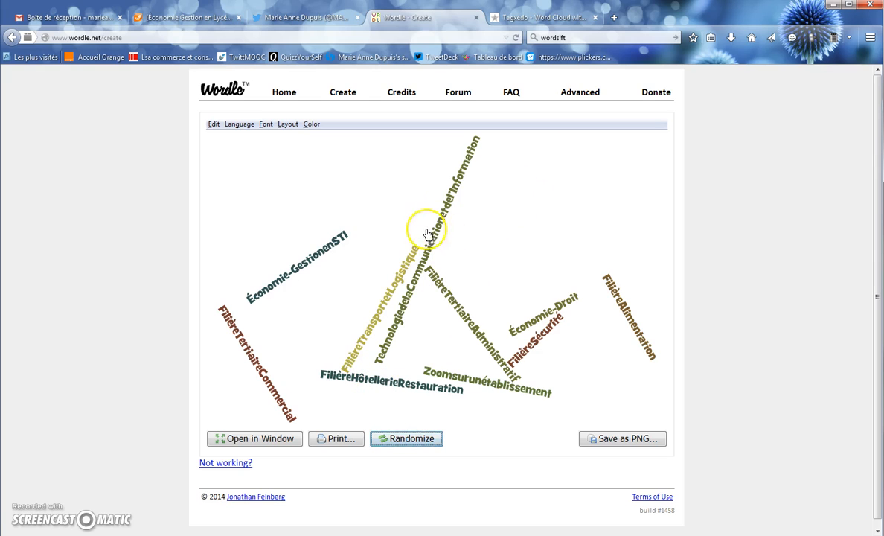
Bring up the dialog for saving the word cloud as a PNG file and close it without saving
click(623, 444)
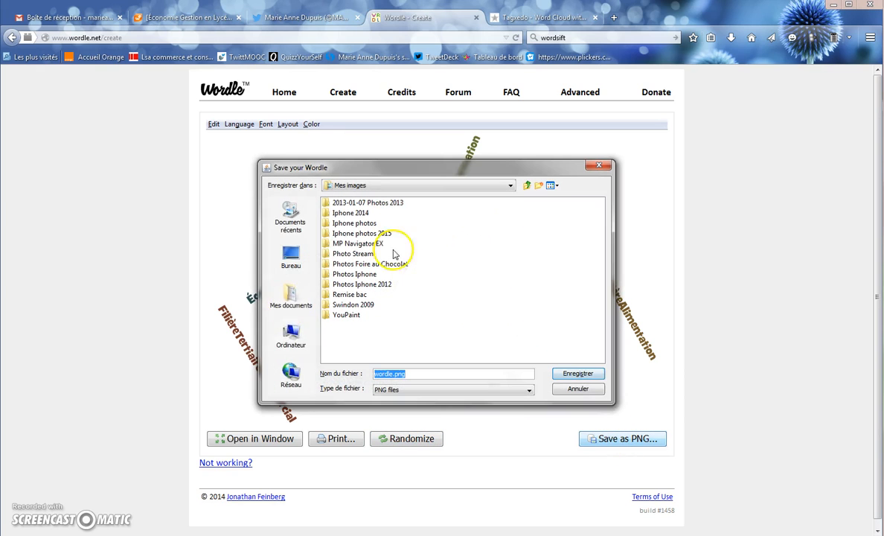
click(599, 168)
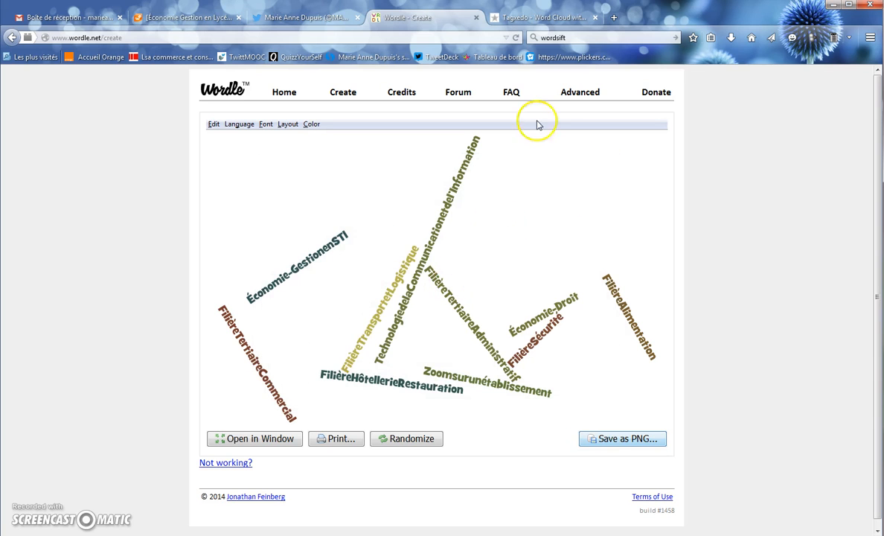
Switch to the Tagxedo site, open its word cloud creator and bring up the window for loading text
click(538, 22)
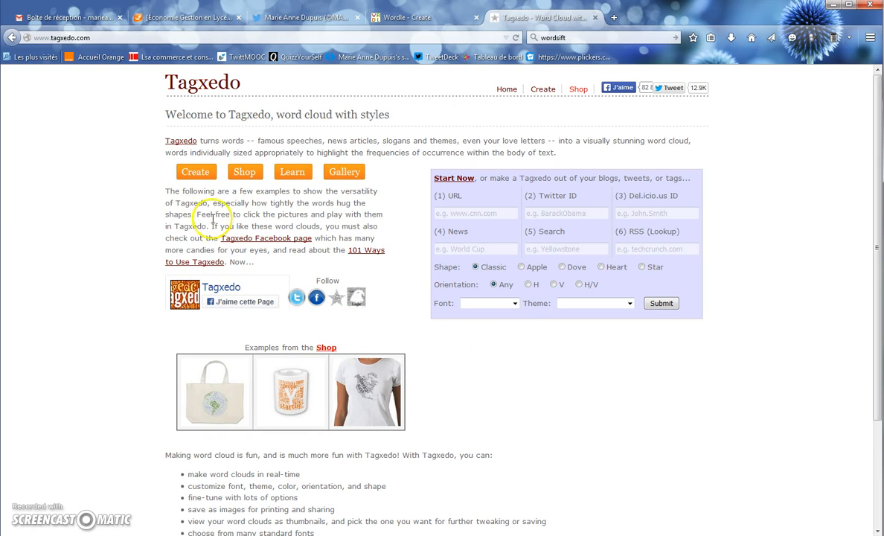
click(543, 91)
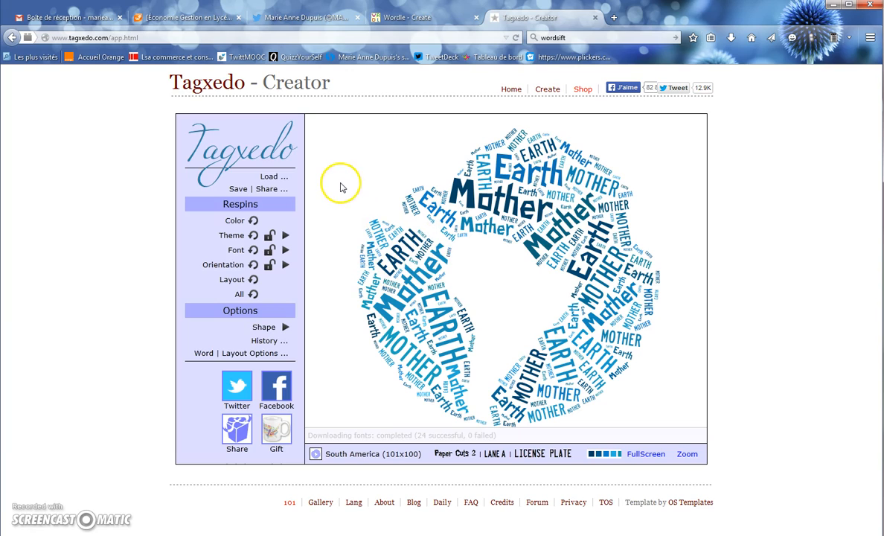
click(270, 178)
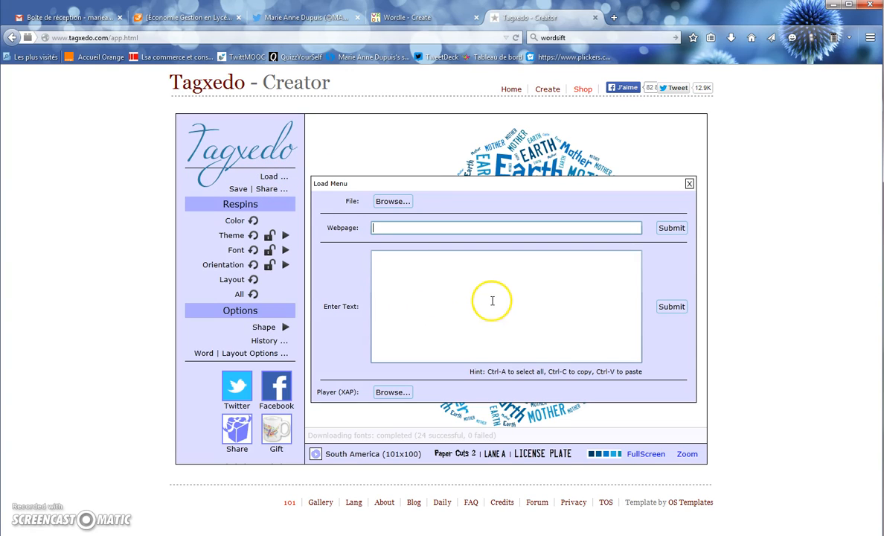
Paste the copied list of filières as the cloud's text, submit it and close the load window
click(386, 262)
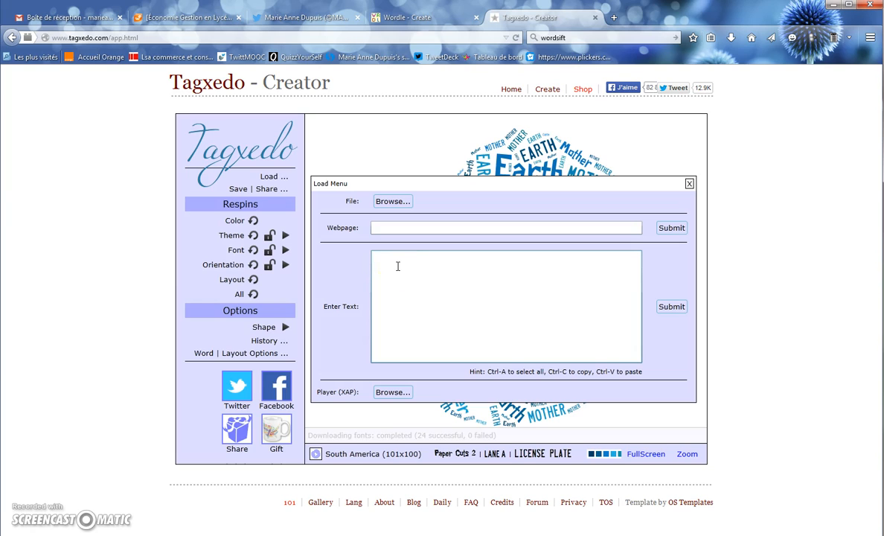
text(FilièreTertiaireCommercial FilièreTransportetLogistique FilièreTertiaireAdministratif FilièreSécurité FilièreHôtellerieRestauration FilièreAlimentation Économie-Droit Économie-GestionenSTI TechnologiedelaCommunicationetdel'Information Zoomsurunétablissement)
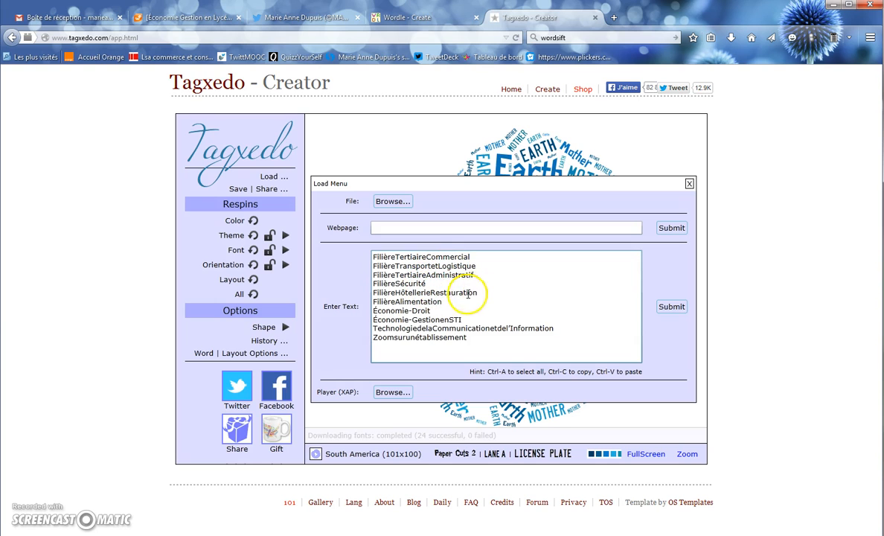
click(670, 306)
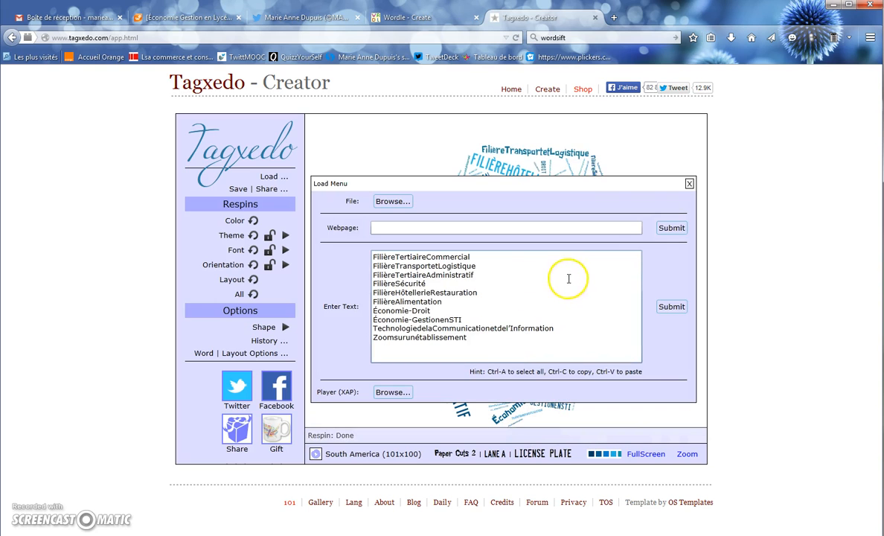
click(686, 186)
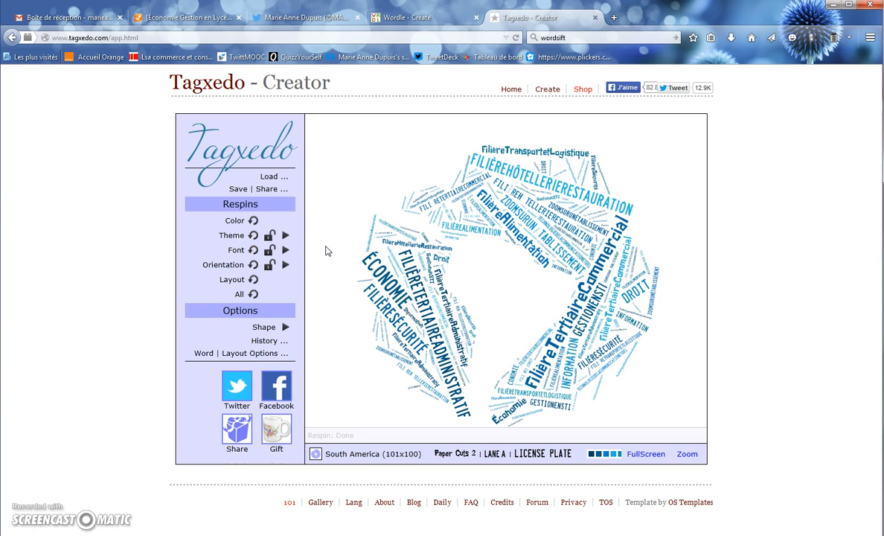
Browse the available shapes and change the word cloud's shape to the Callout speech bubble
click(286, 327)
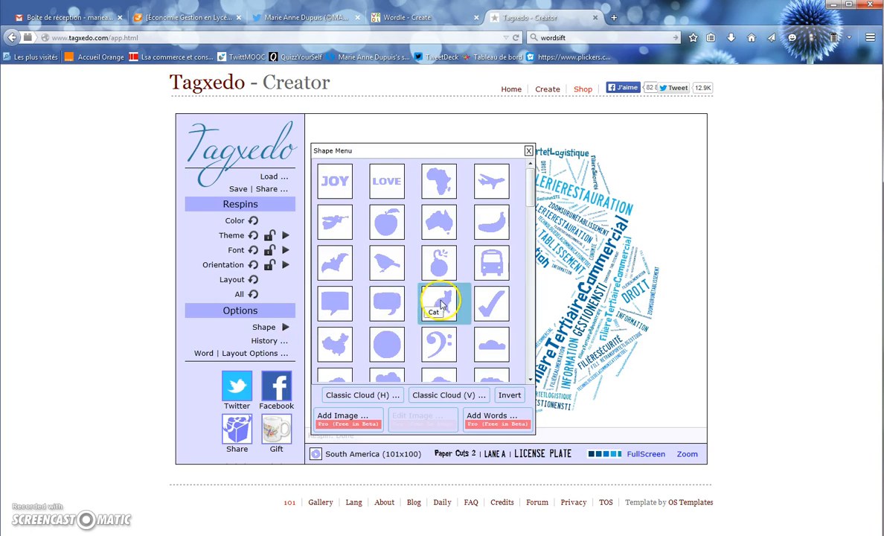
scroll(443, 305, down, 3)
scroll(430, 298, up, 3)
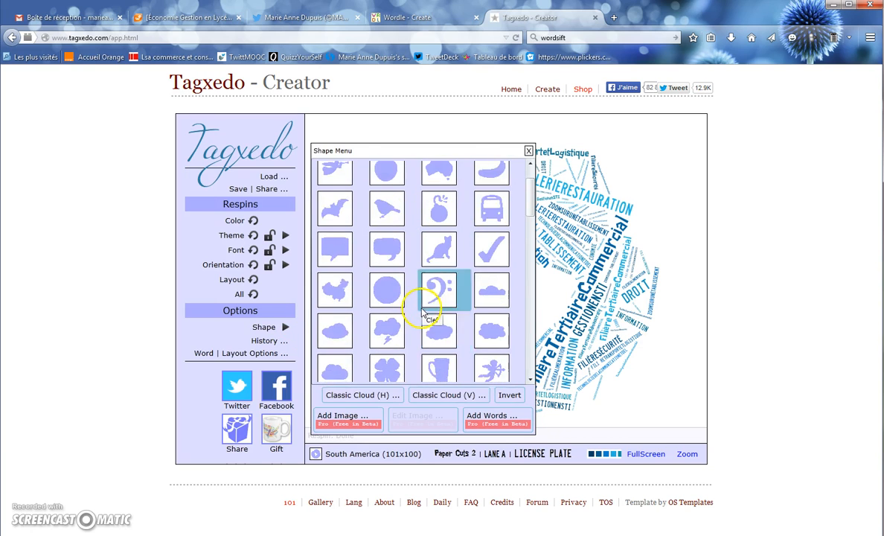
click(387, 275)
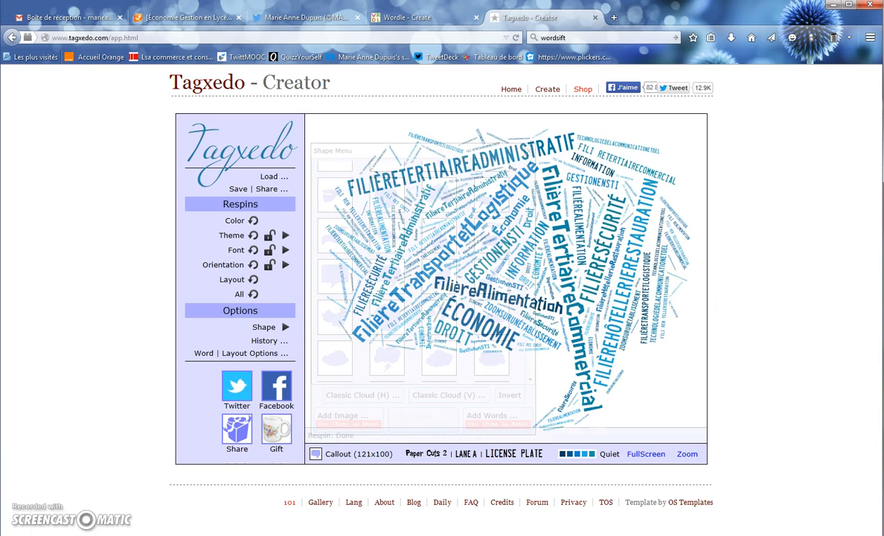
Apply the 3624 colour theme to the speech-bubble word cloud and dismiss the theme choices
click(285, 236)
click(344, 234)
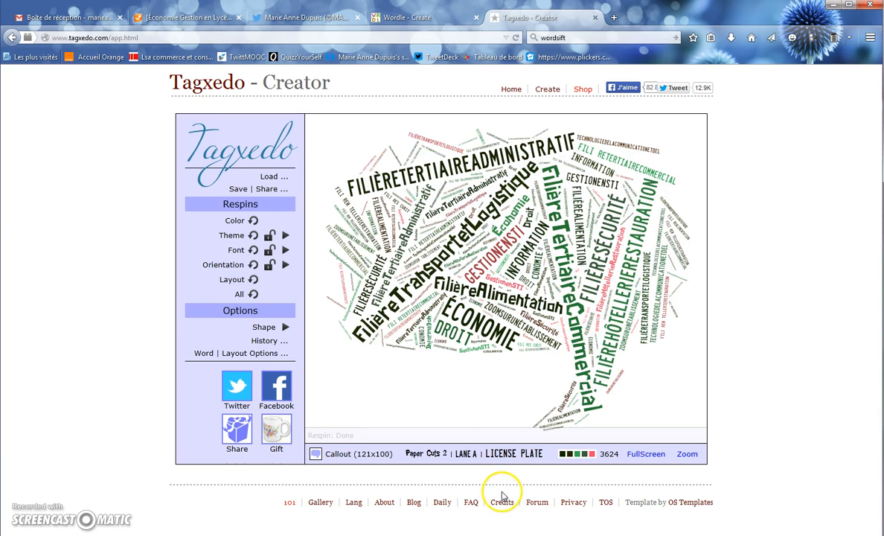
click(347, 405)
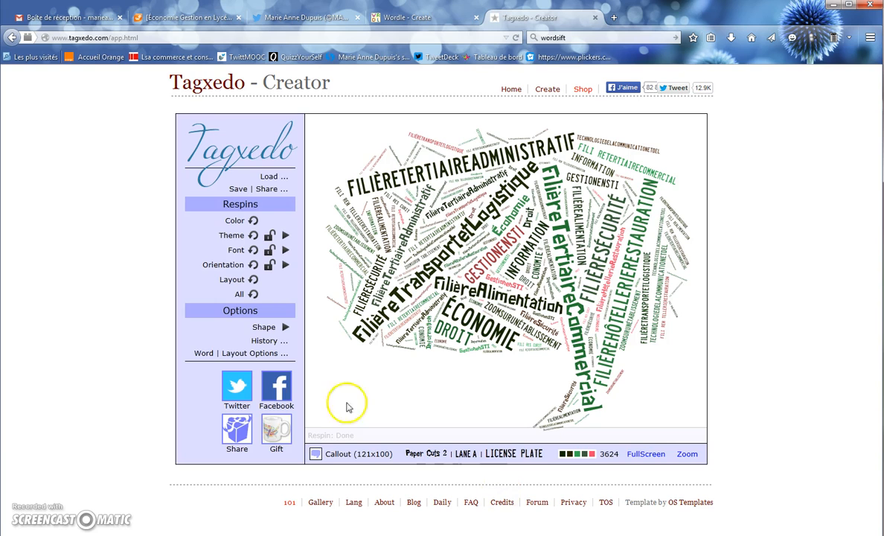
Bring up the image formats and sizes offered for saving the cloud, and close them without saving
click(238, 189)
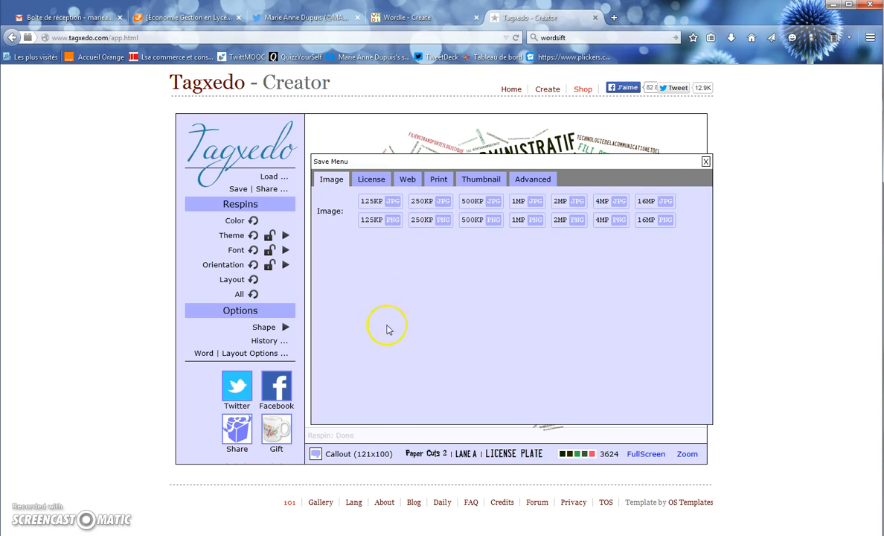
click(705, 161)
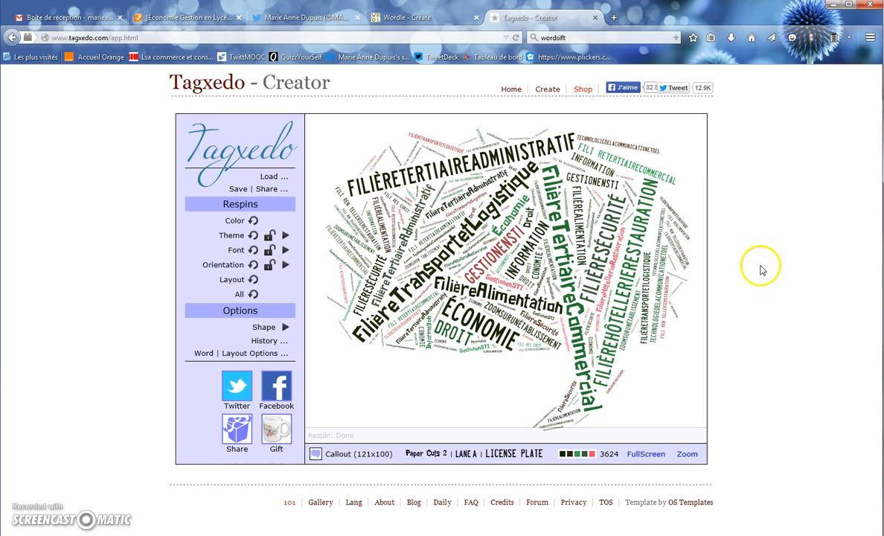